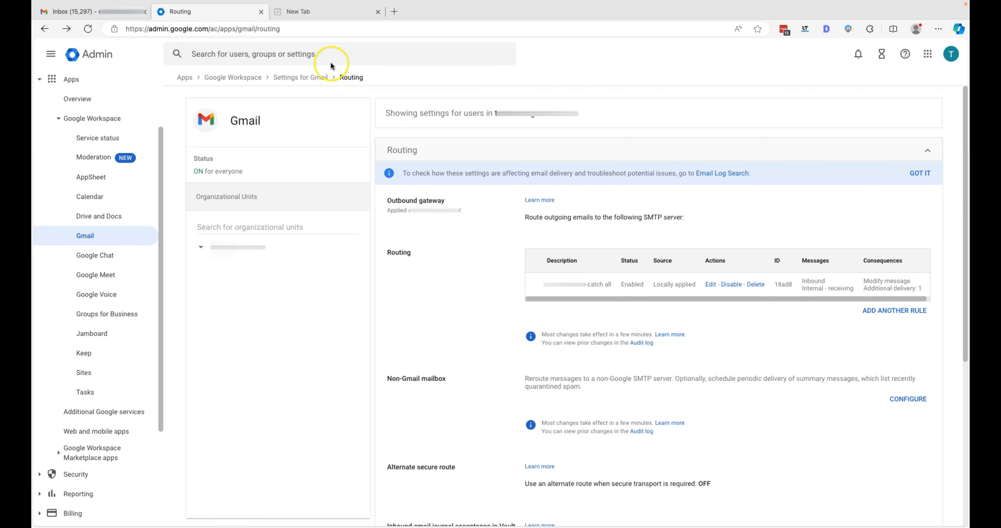
# Step: Switch to the empty new browser tab beside the Admin console's Gmail Routing page
pyautogui.click(338, 11)
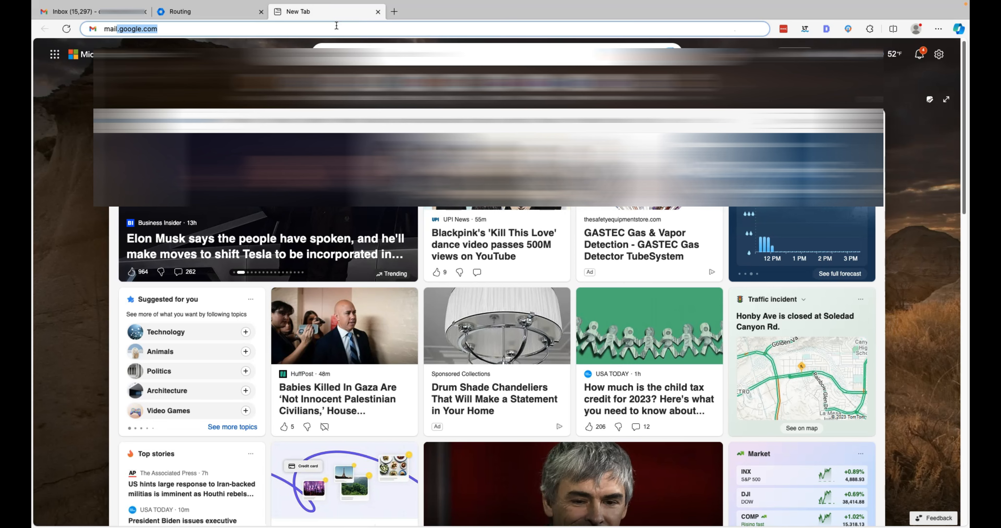
# Step: Load brainstormseo.com and scroll down to the footer's contact email
pyautogui.press('BackSpace')
pyautogui.press('BackSpace')
pyautogui.press('BackSpace')
pyautogui.press('BackSpace')
pyautogui.press('BackSpace')
pyautogui.write('brainstormseo.com')
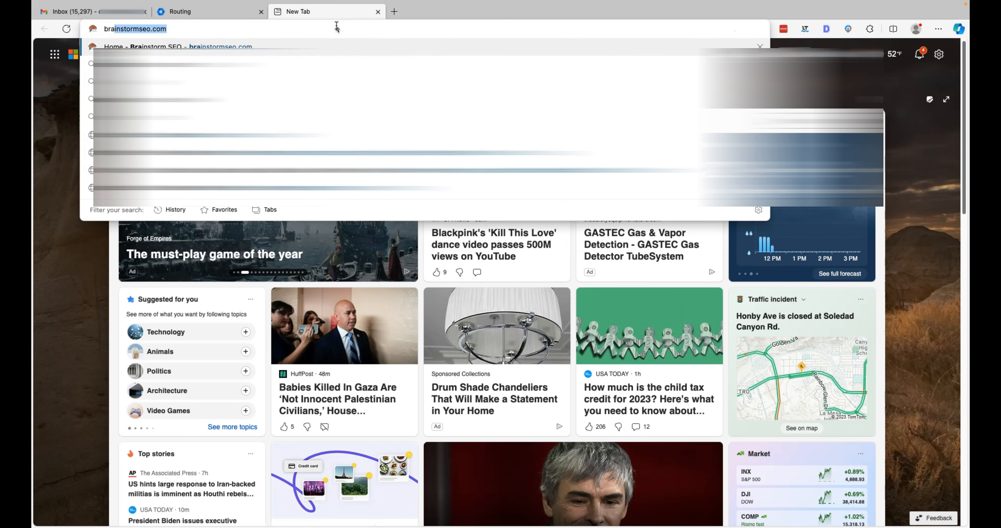
pyautogui.press('Return')
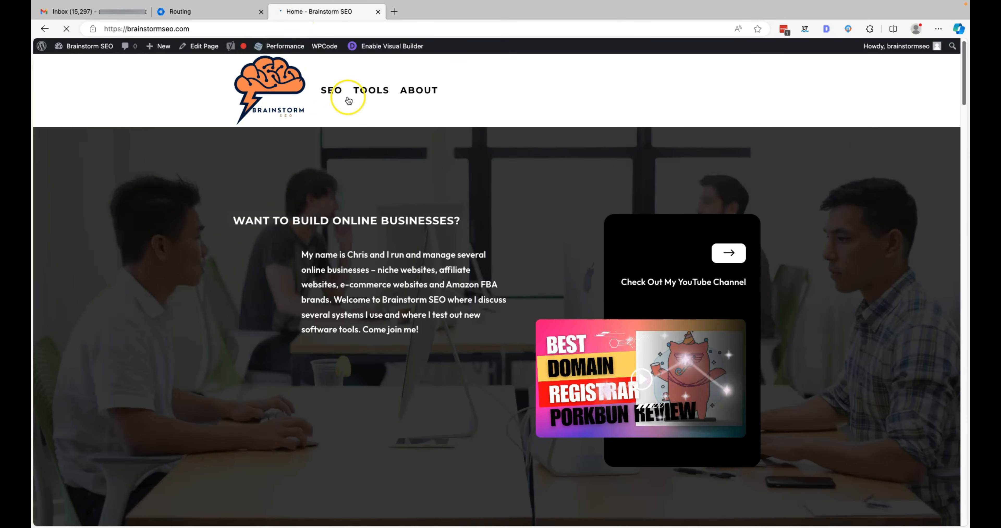
pyautogui.scroll(-1, 383, 147)
pyautogui.scroll(-20, 384, 149)
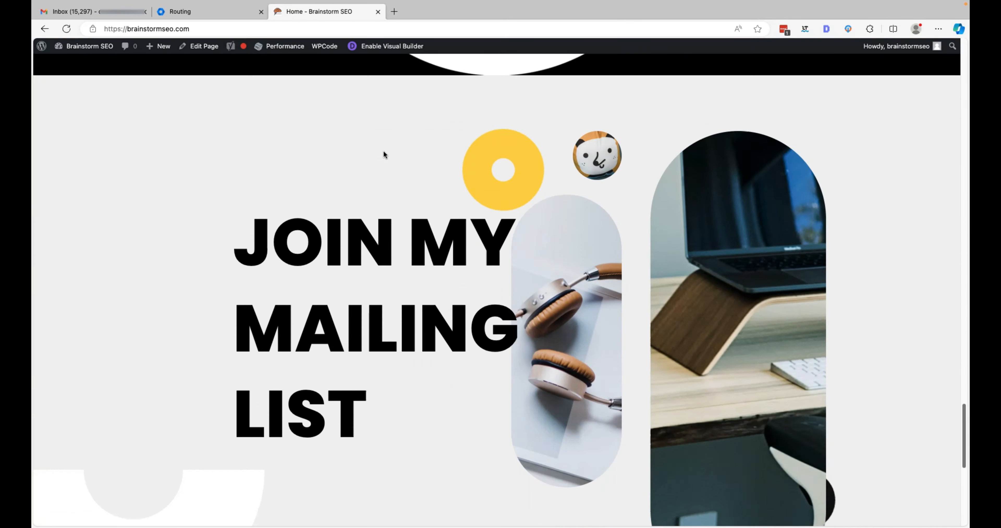
pyautogui.scroll(-10, 383, 155)
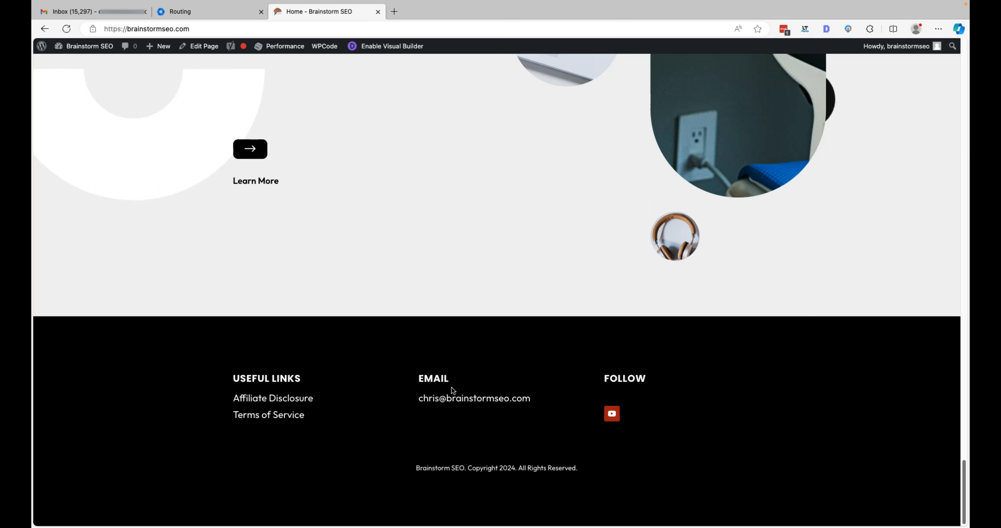
pyautogui.scroll(-1, 451, 387)
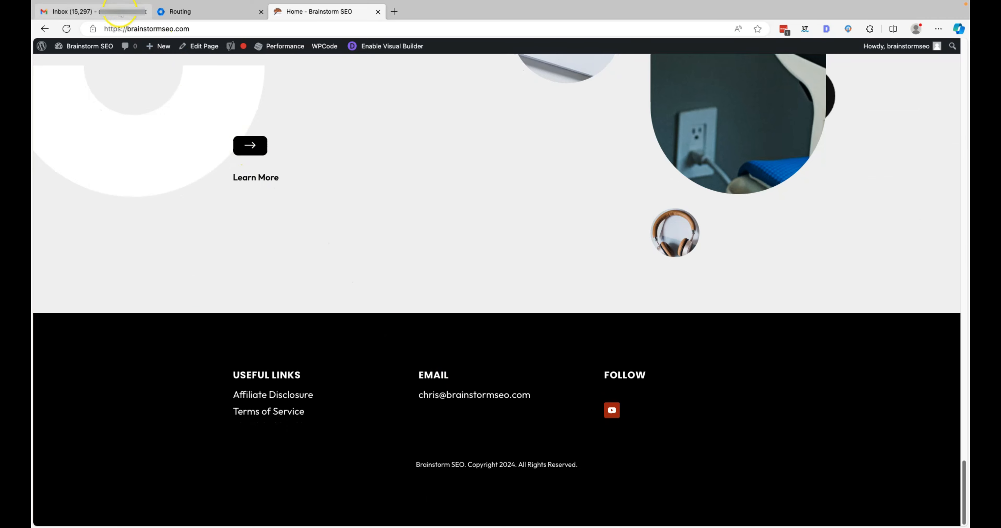
# Step: From the Gmail inbox, open the Admin console through the Google Account panel
pyautogui.click(121, 11)
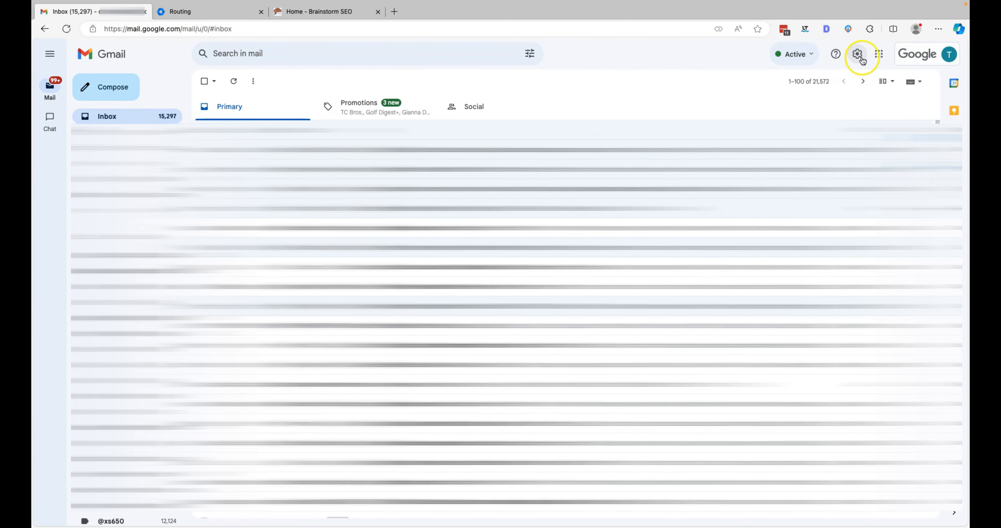
pyautogui.click(931, 58)
pyautogui.click(878, 103)
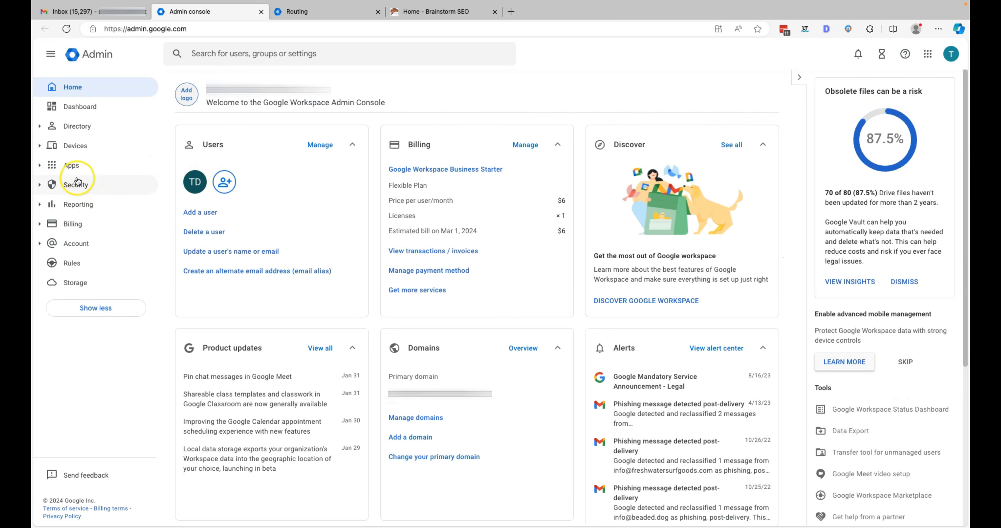
# Step: Go to Apps > Google Workspace > Gmail > Routing and begin adding another rule
pyautogui.click(72, 165)
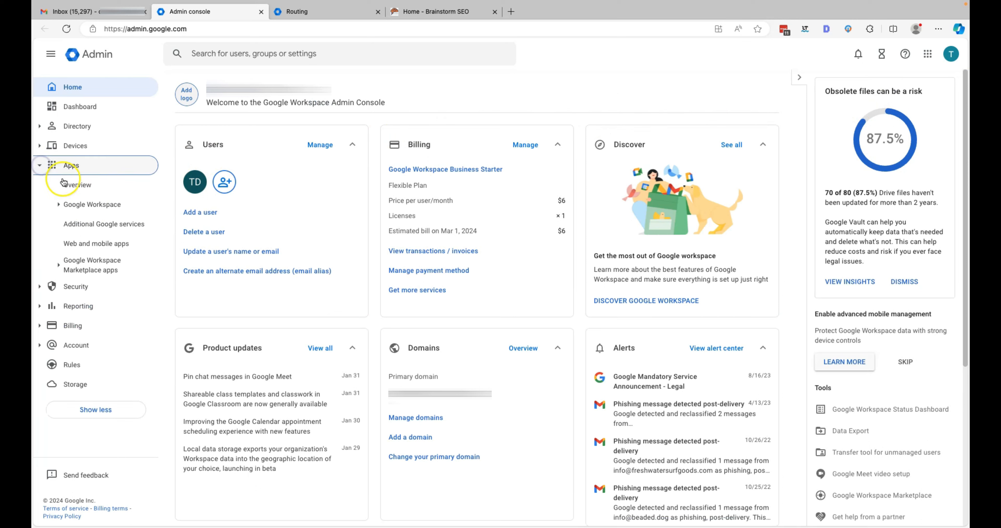
pyautogui.click(62, 212)
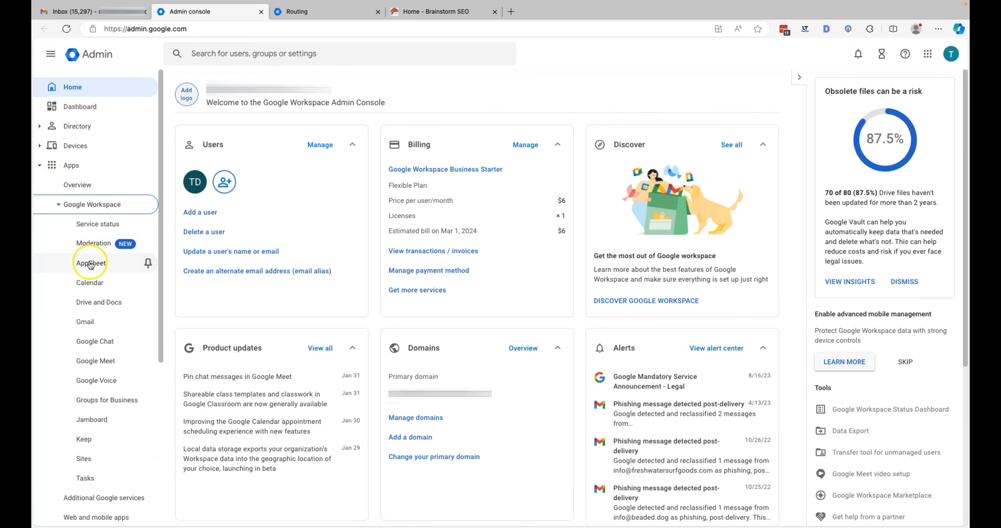
pyautogui.click(92, 318)
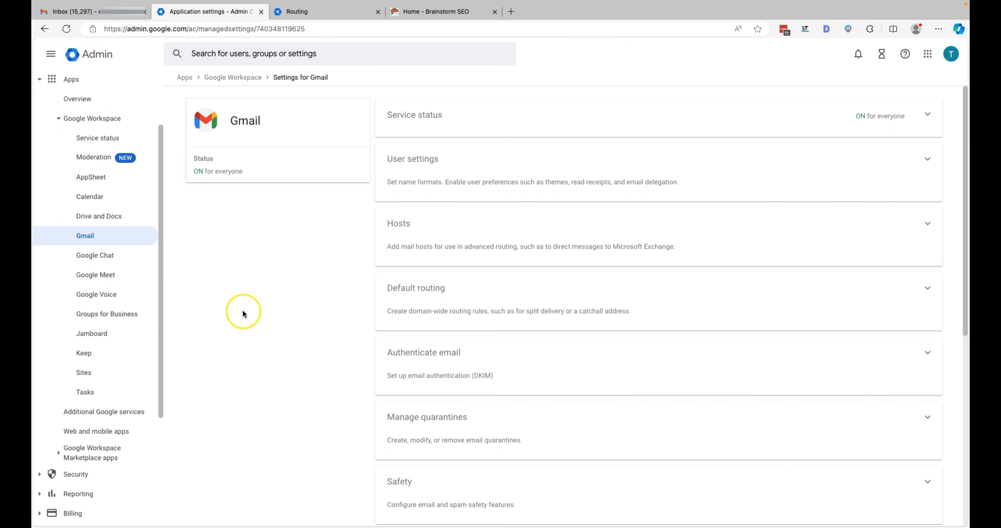
pyautogui.scroll(-2, 468, 293)
pyautogui.scroll(2, 469, 292)
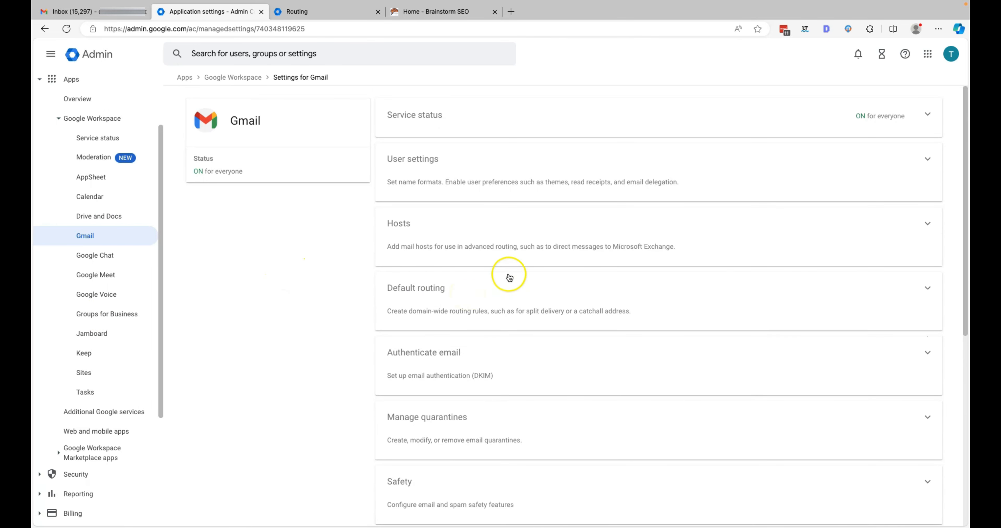
pyautogui.scroll(-9, 509, 279)
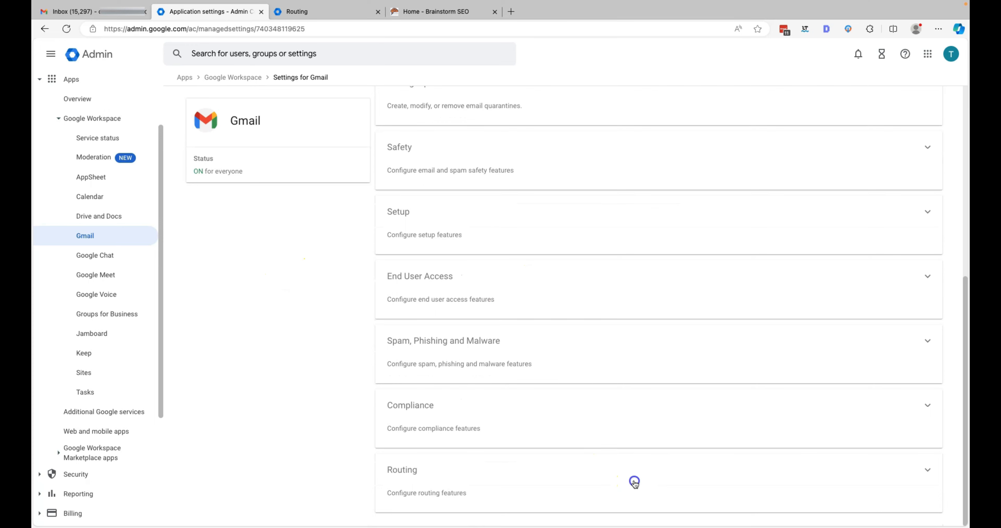
pyautogui.click(416, 479)
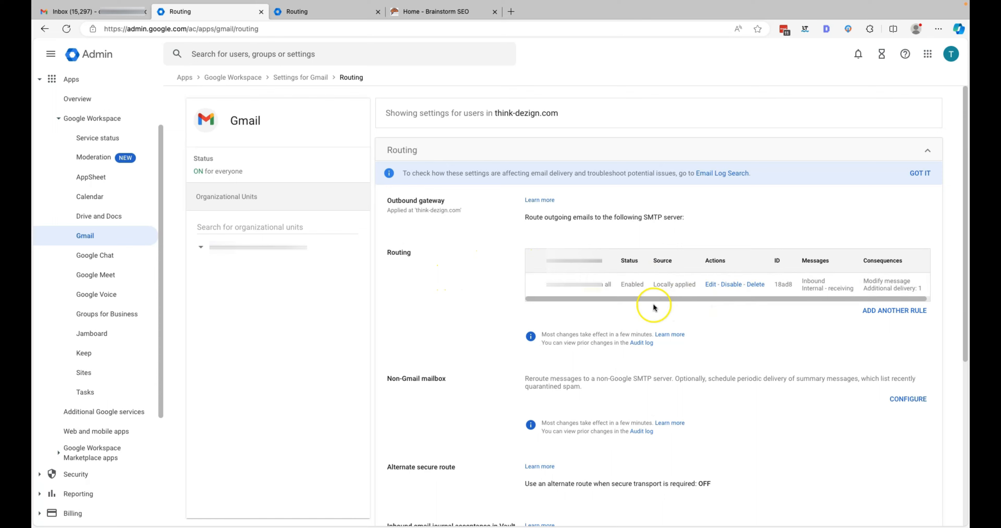
pyautogui.click(893, 310)
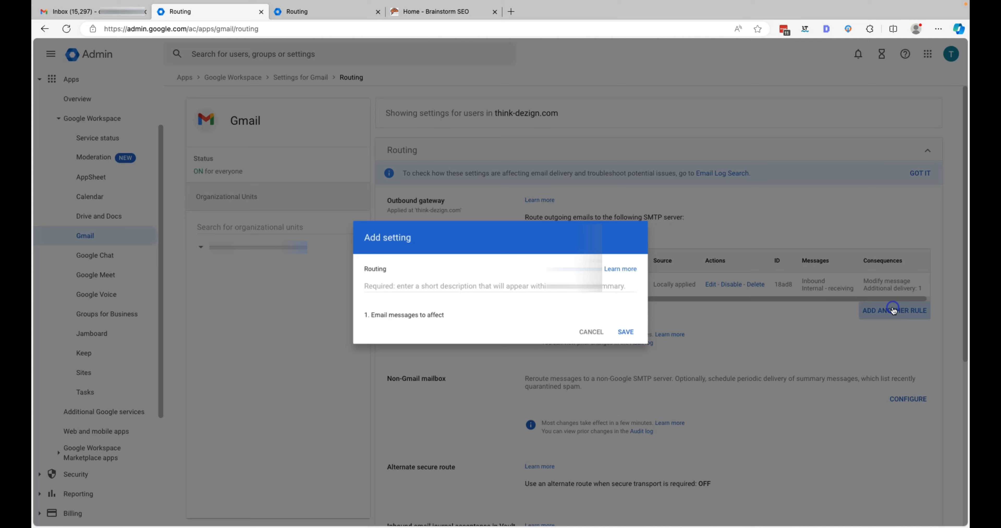
# Step: Name the rule 'Catchall Brainstormseo' and apply it to Inbound and Internal - Receiving mail
pyautogui.click(467, 123)
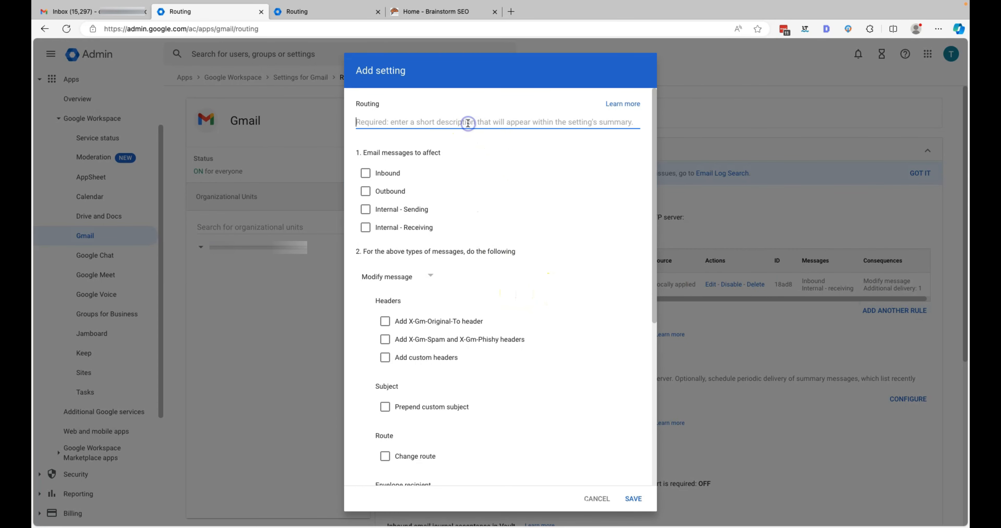
pyautogui.write('Br')
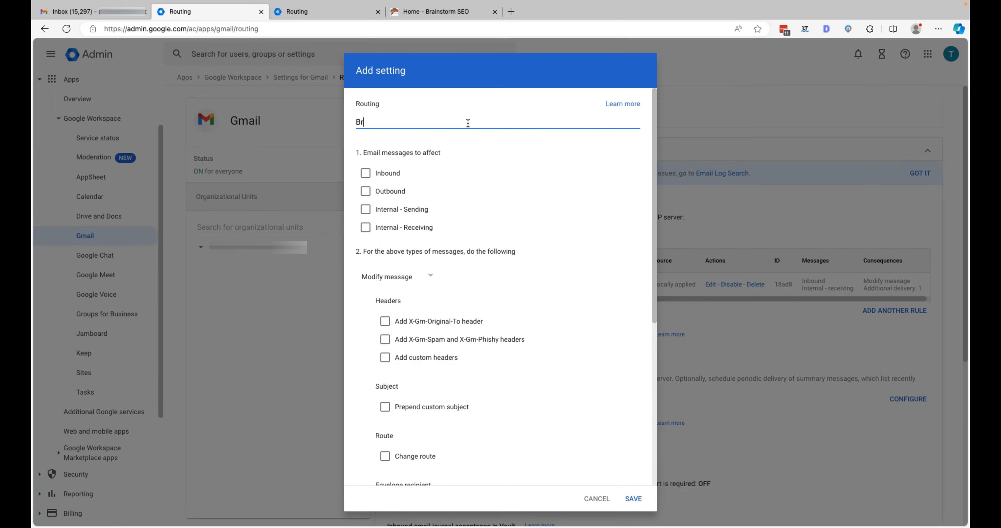
pyautogui.write('ainstorm')
pyautogui.press('BackSpace')
pyautogui.press('BackSpace')
pyautogui.press('BackSpace')
pyautogui.press('BackSpace')
pyautogui.press('BackSpace')
pyautogui.press('BackSpace')
pyautogui.write('Catchall Brainstormse')
pyautogui.click(365, 173)
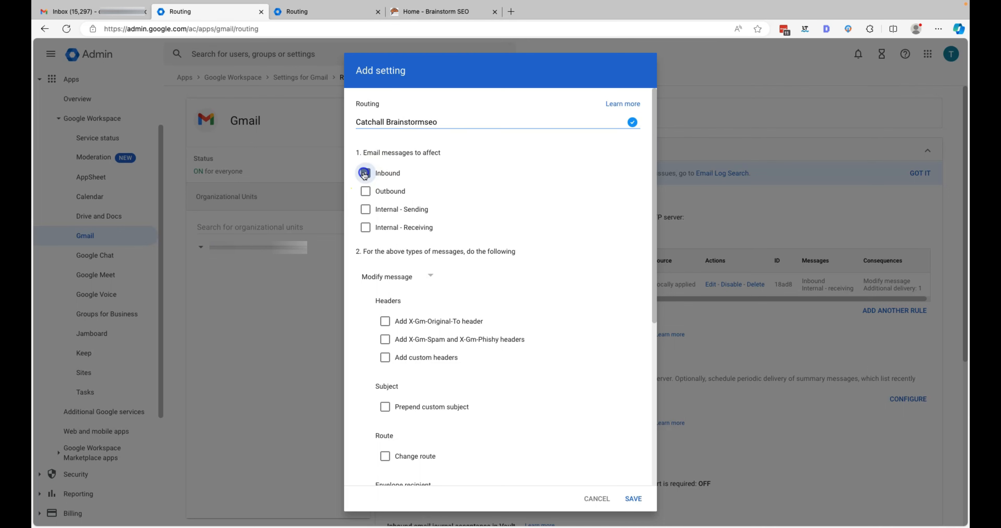
pyautogui.click(365, 227)
# Step: Enable Add more recipients and save one extra recipient email address
pyautogui.scroll(-7, 466, 294)
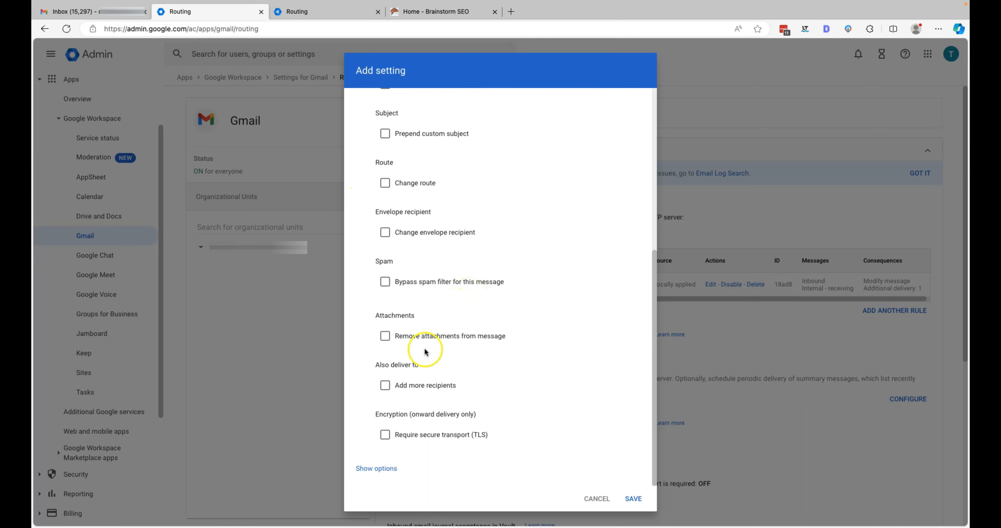
pyautogui.click(386, 385)
pyautogui.scroll(-1, 481, 389)
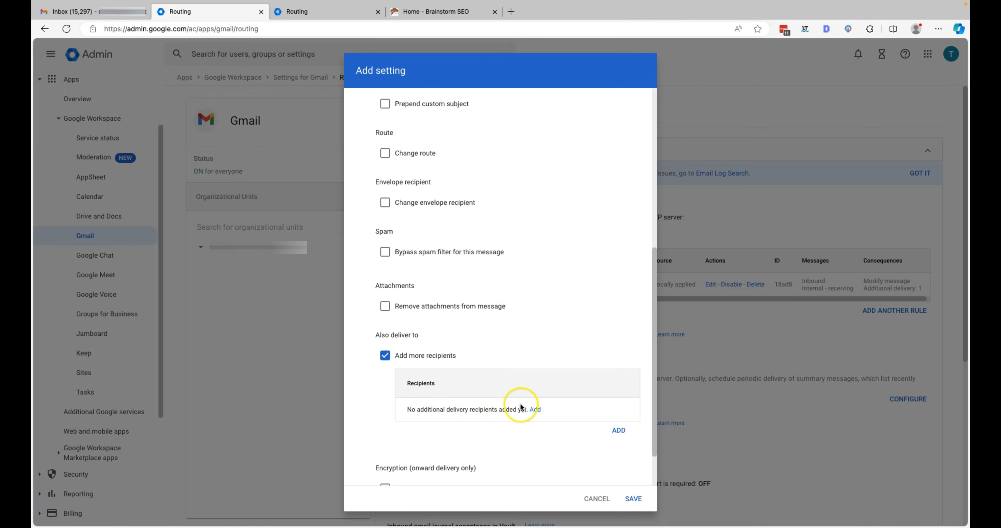
pyautogui.click(535, 409)
pyautogui.click(448, 298)
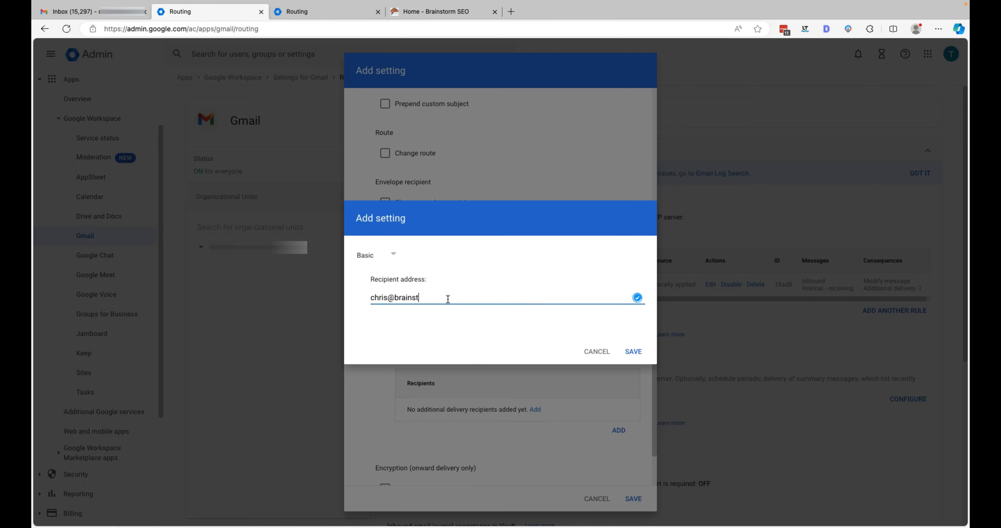
pyautogui.click(632, 351)
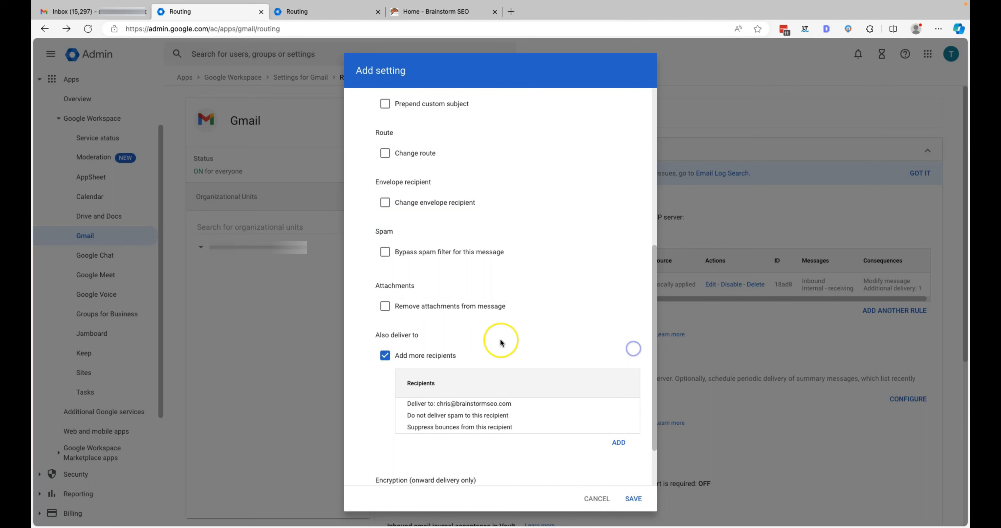
# Step: In the advanced options, apply the rule to Unrecognized / Catch-all accounts instead of Users
pyautogui.scroll(-2, 489, 342)
pyautogui.click(376, 468)
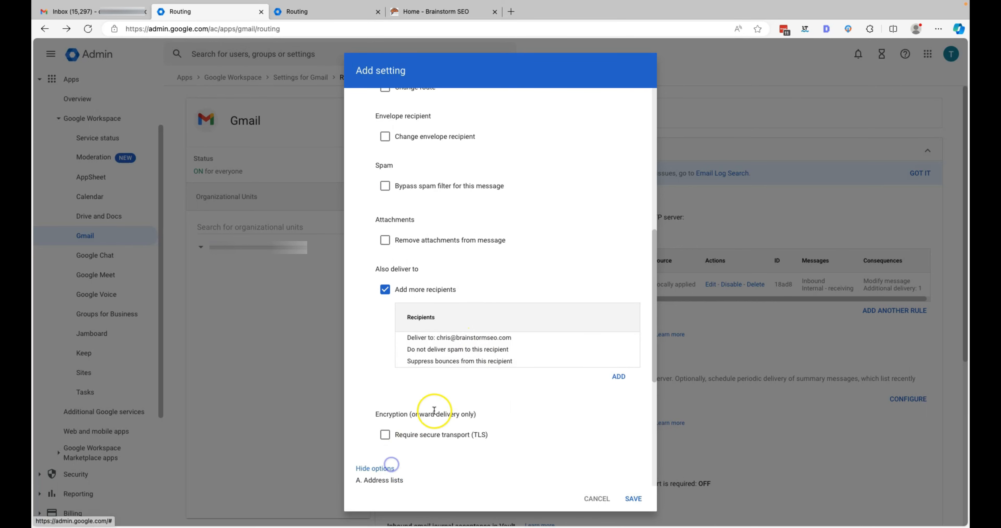
pyautogui.scroll(-5, 435, 410)
pyautogui.scroll(-1, 436, 410)
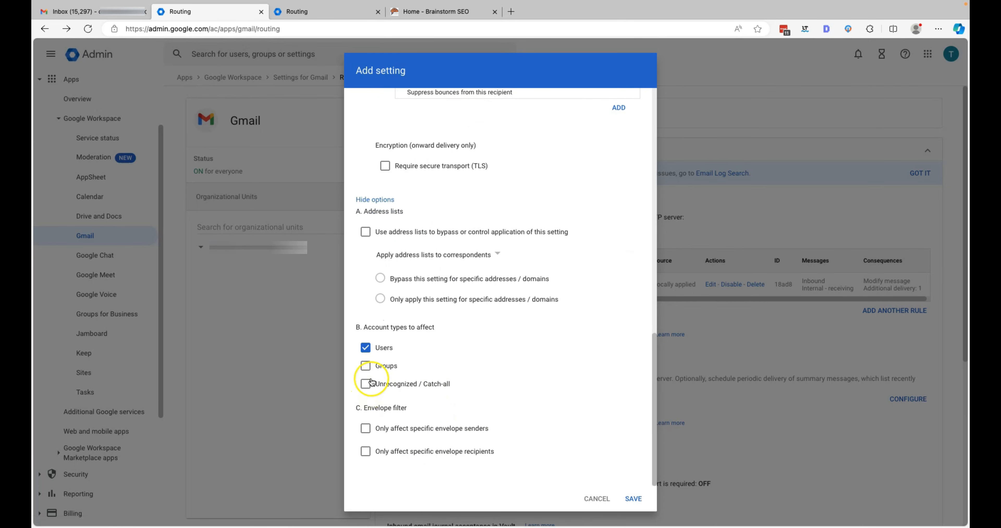
pyautogui.click(365, 386)
pyautogui.click(365, 348)
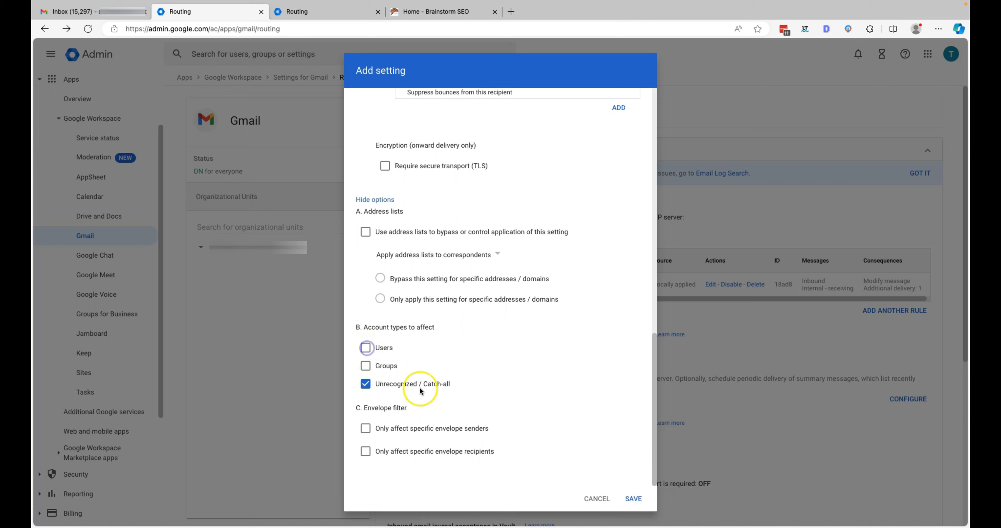
# Step: Filter envelope recipients by Pattern match with the regexp '.*brainstormseo.com'
pyautogui.click(365, 452)
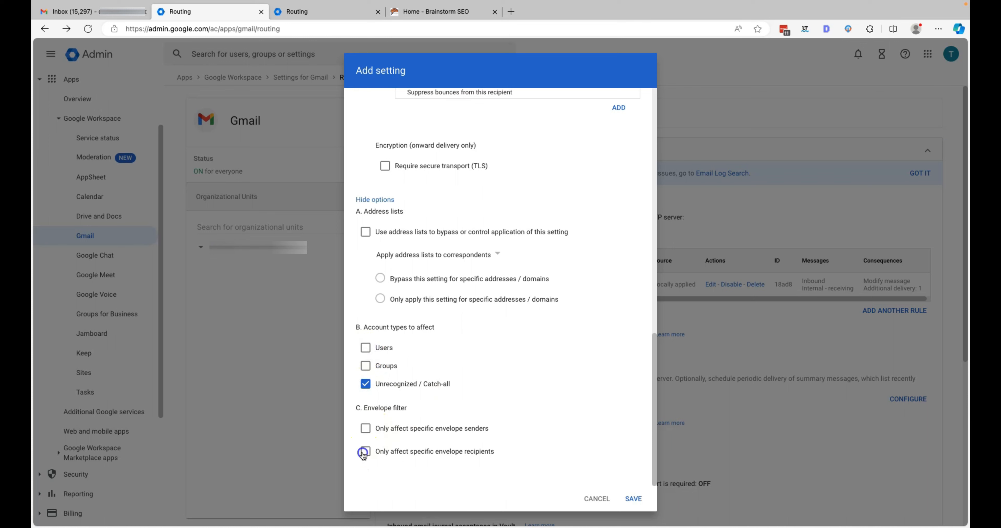
pyautogui.scroll(-2, 512, 404)
pyautogui.click(500, 390)
pyautogui.click(461, 432)
pyautogui.click(456, 434)
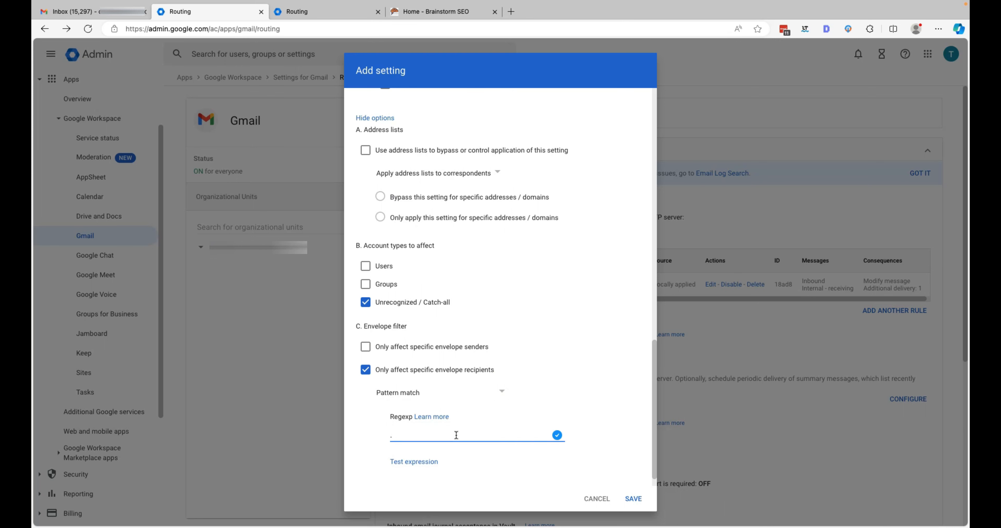
pyautogui.write('.*brainstormseo.com')
# Step: Test the expression with a sample address, clear it, and save the rule
pyautogui.scroll(-1, 456, 434)
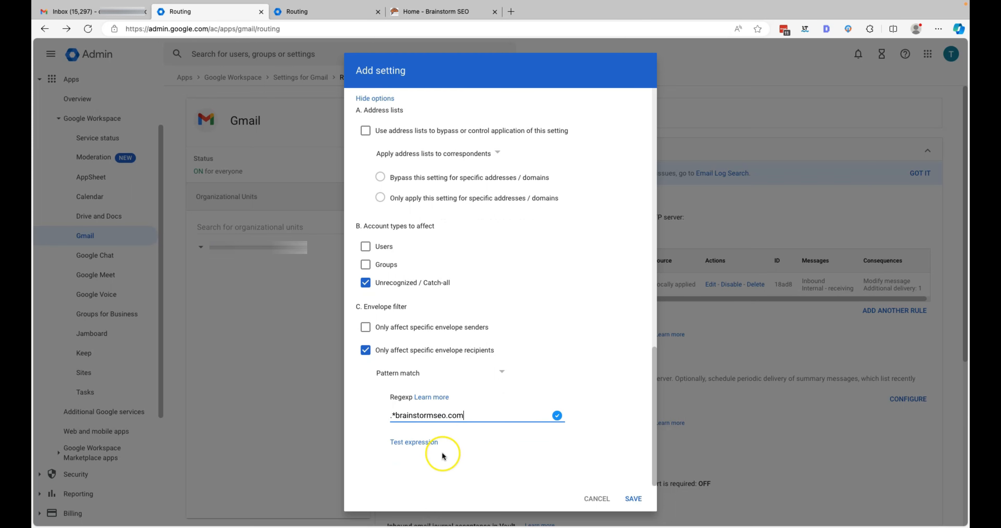
pyautogui.click(424, 441)
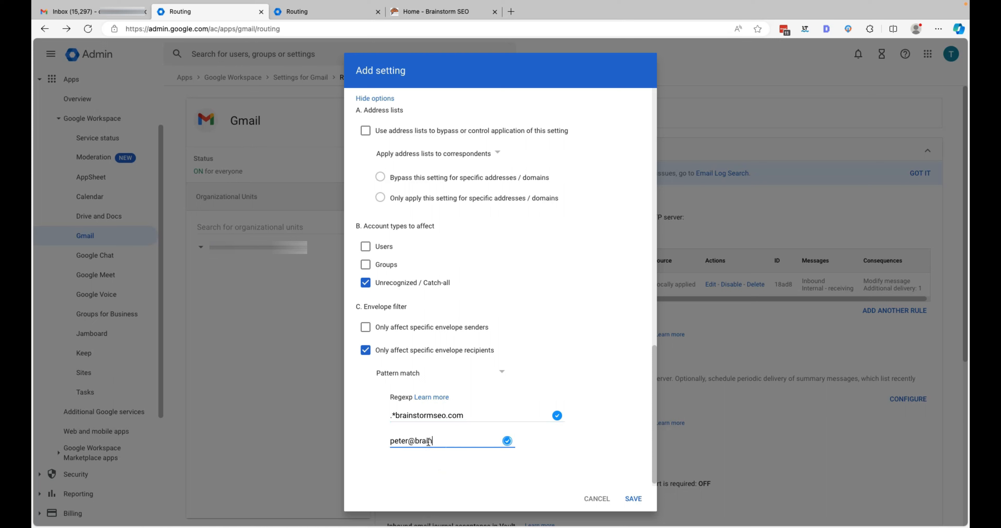
pyautogui.moveTo(493, 442); pyautogui.dragTo(384, 442)
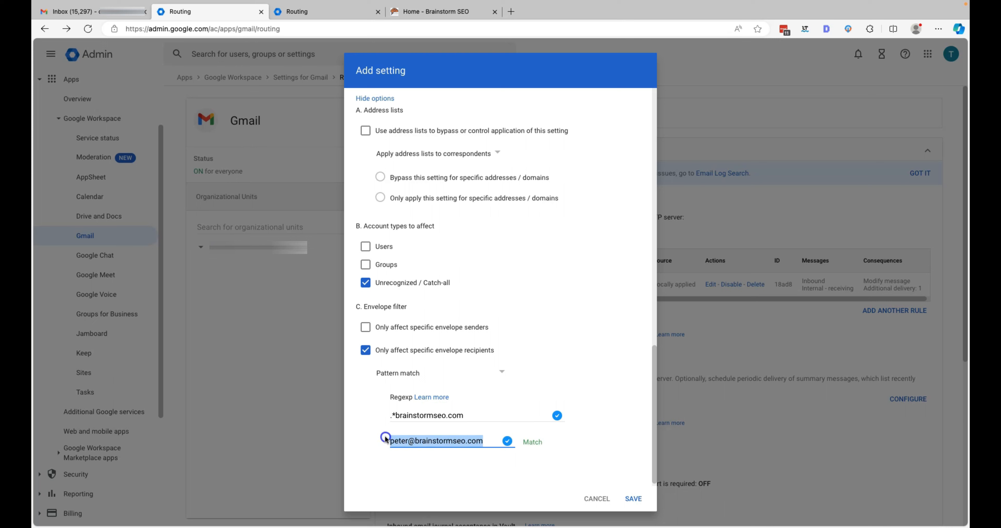
pyautogui.press('BackSpace')
pyautogui.click(633, 498)
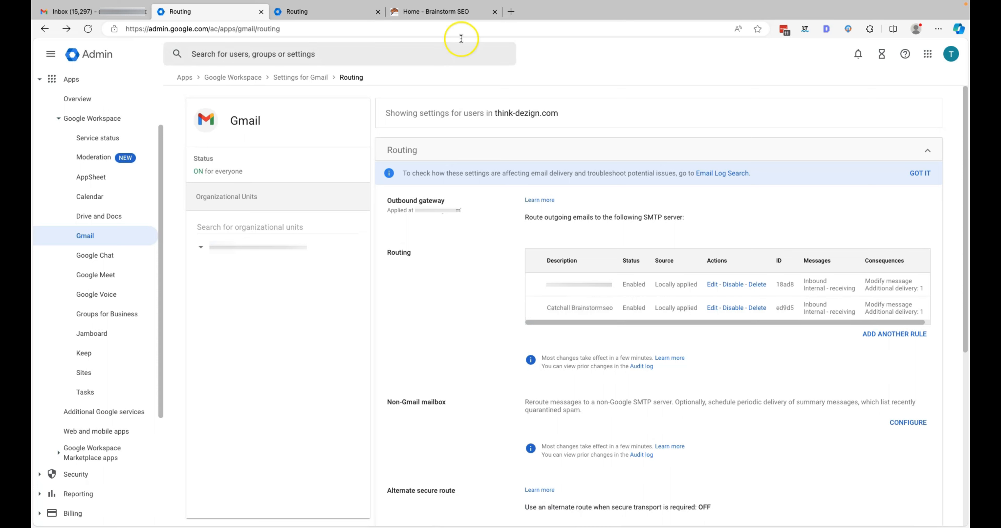
# Step: Return to the Home - Brainstorm SEO tab showing the footer contact email
pyautogui.click(462, 19)
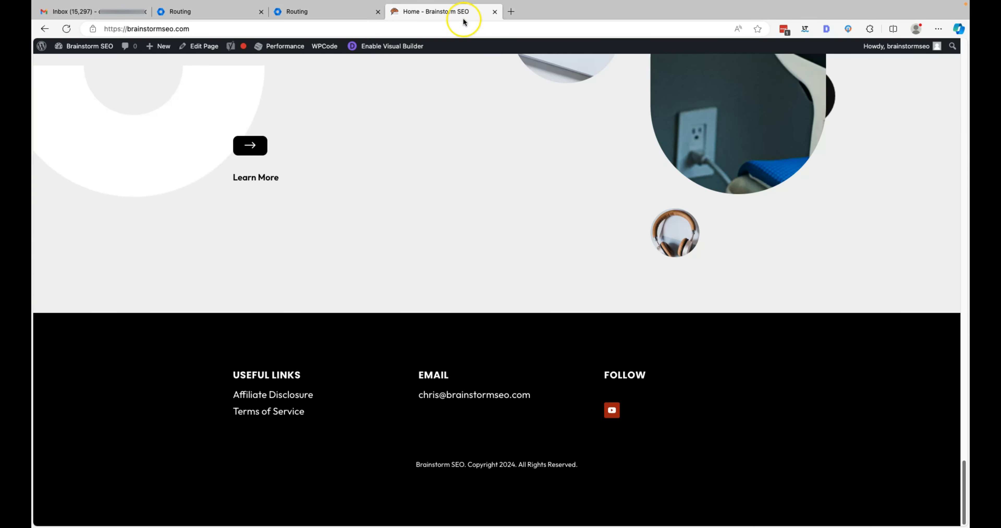